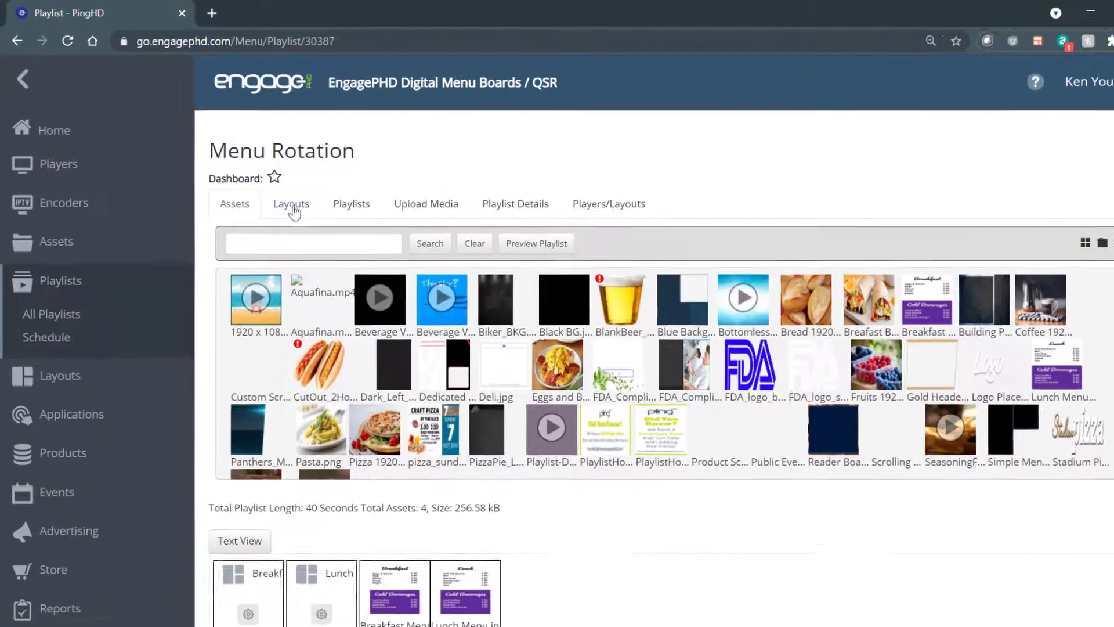
- Remove the Breakfast Menu.jpg and Lunch Menu.jpg images from the Menu Rotation playlist
{"action": "left_click", "coordinate": [274, 192]}
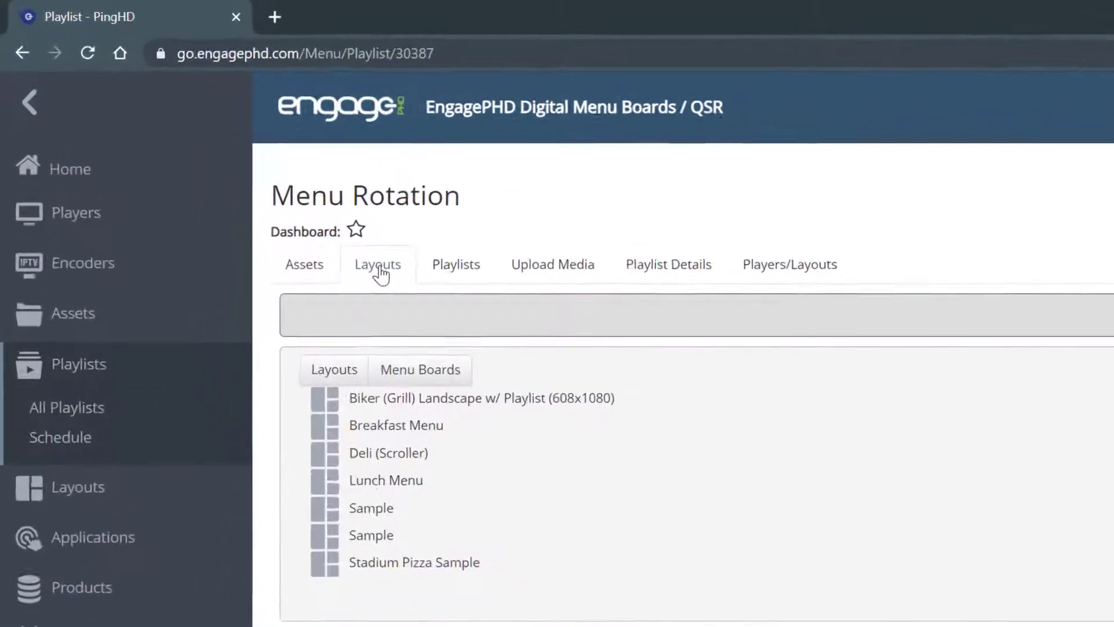
{"action": "left_click", "coordinate": [322, 280]}
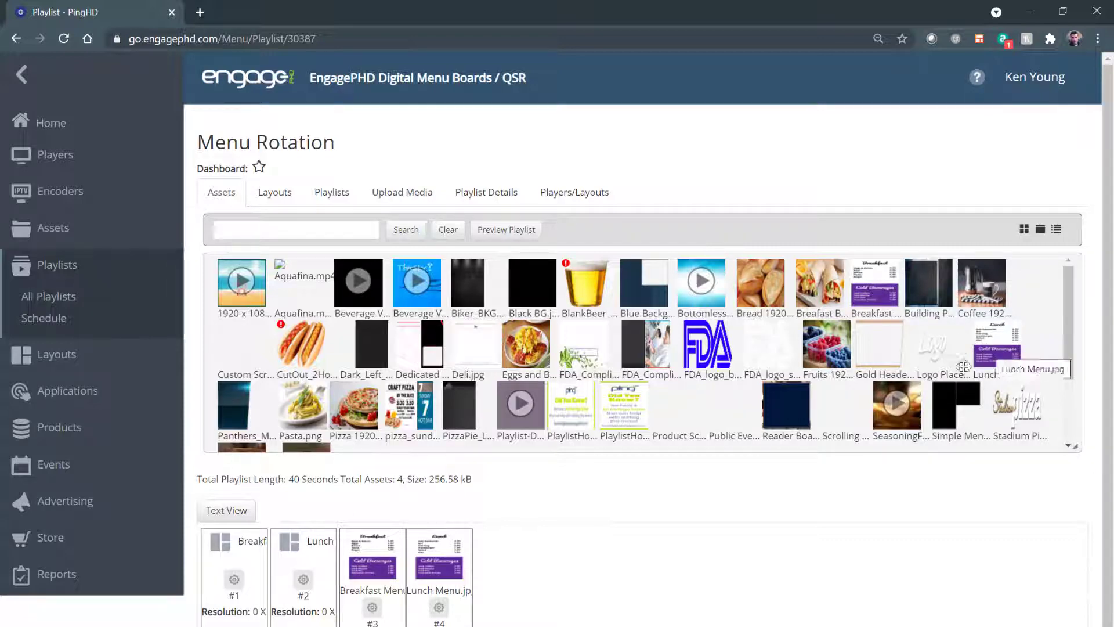
{"action": "left_click_drag", "start_coordinate": [894, 293], "coordinate": [749, 314]}
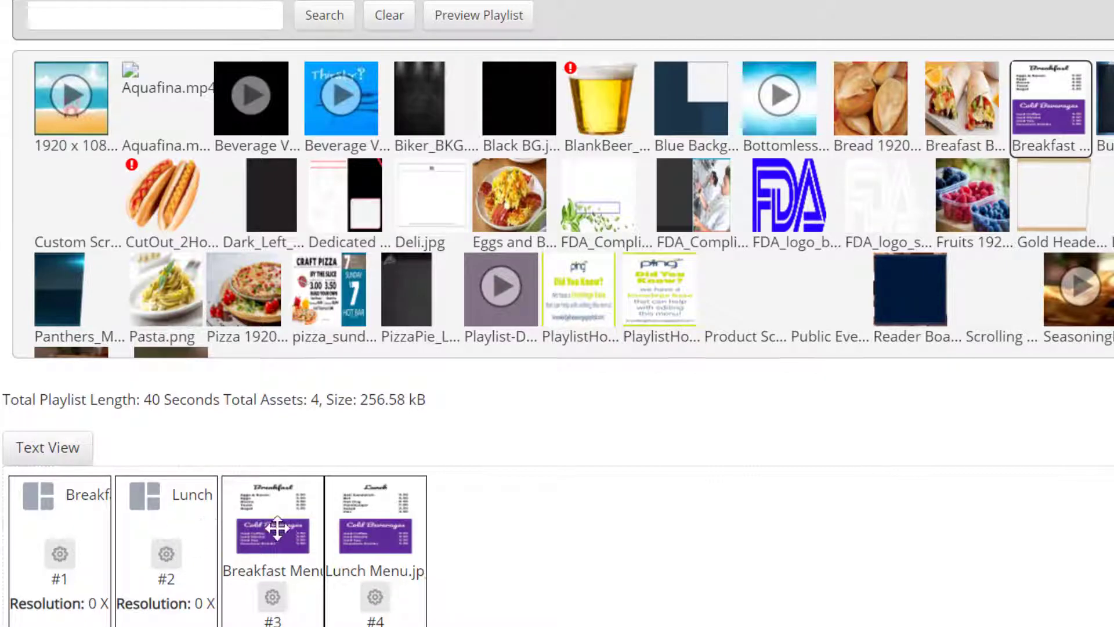
{"action": "left_click_drag", "start_coordinate": [278, 528], "coordinate": [347, 177]}
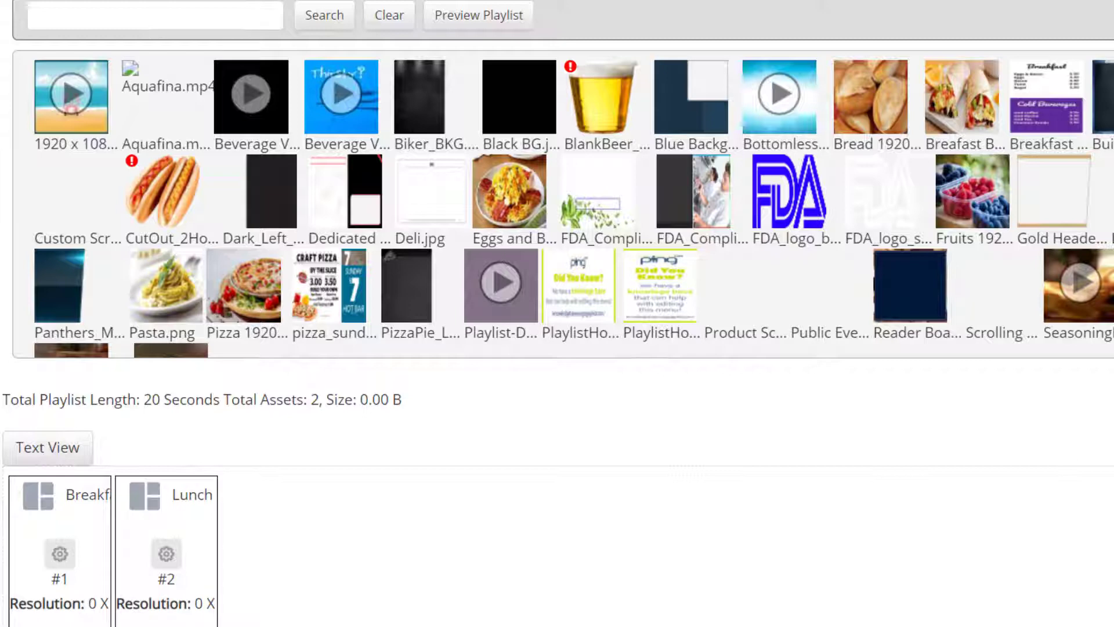
- Add a second Breakfast Menu layout to the playlist and move it into second place
{"action": "left_click", "coordinate": [154, 1]}
{"action": "left_click_drag", "start_coordinate": [140, 138], "coordinate": [117, 522]}
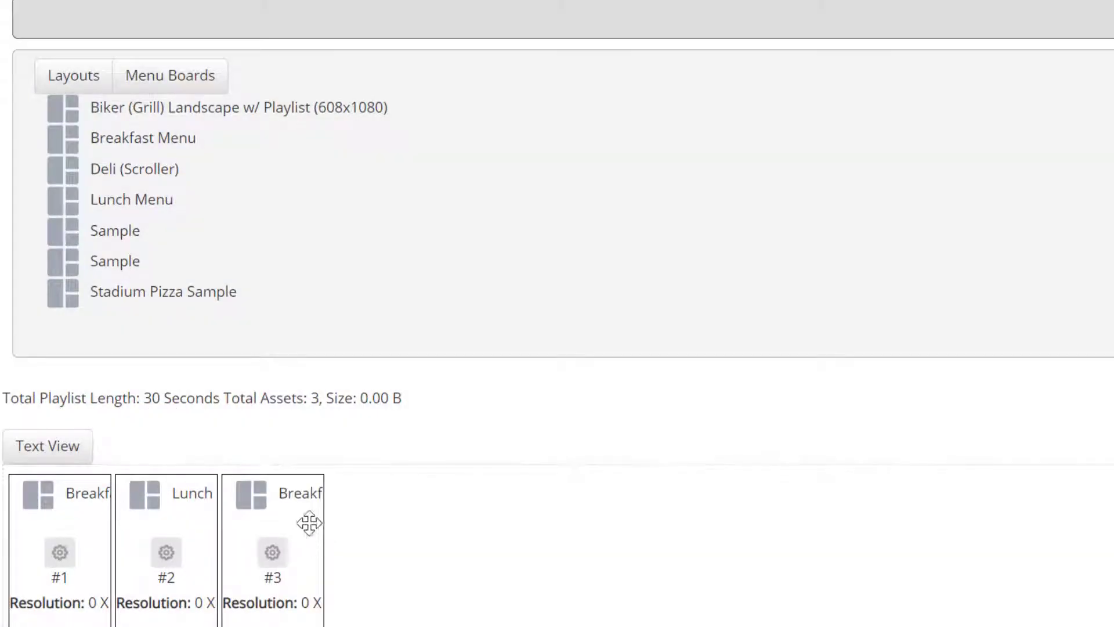
{"action": "left_click_drag", "start_coordinate": [279, 493], "coordinate": [165, 512]}
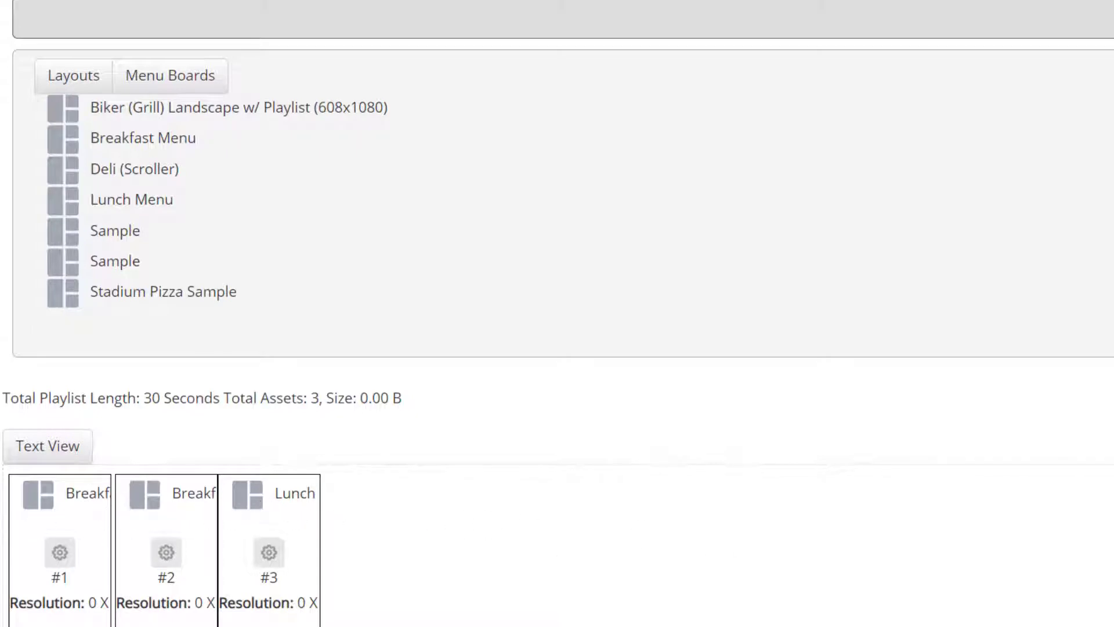
- Open the first Breakfast Menu layout's settings and set its time range start to 06:00AM
{"action": "left_click", "coordinate": [60, 552]}
{"action": "scroll", "coordinate": [577, 19], "scroll_direction": "up", "scroll_amount": 3}
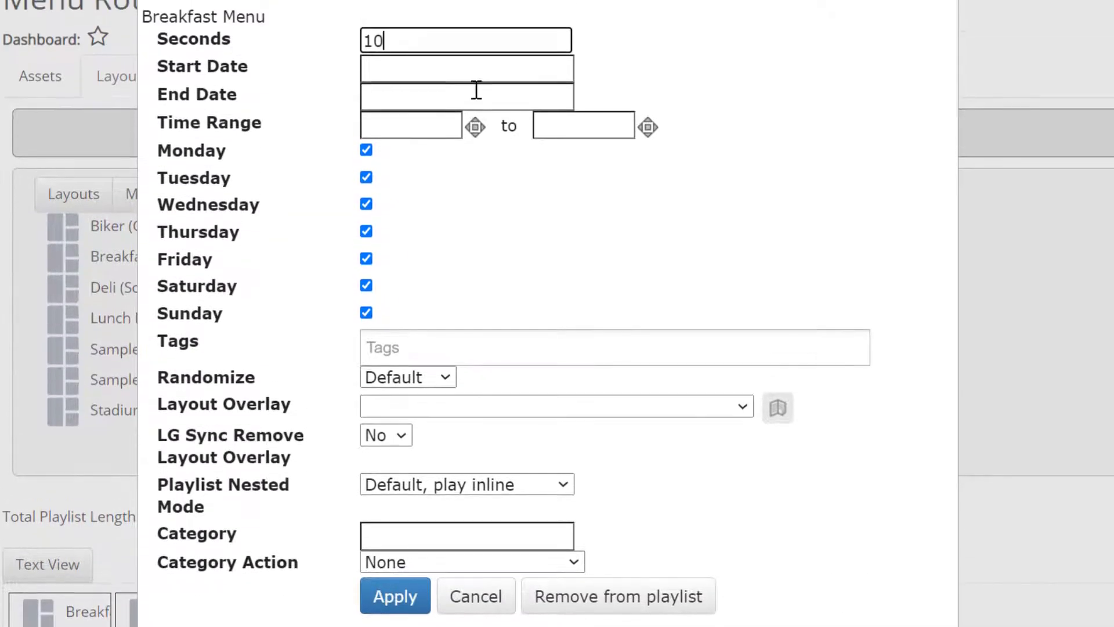
{"action": "left_click", "coordinate": [419, 69]}
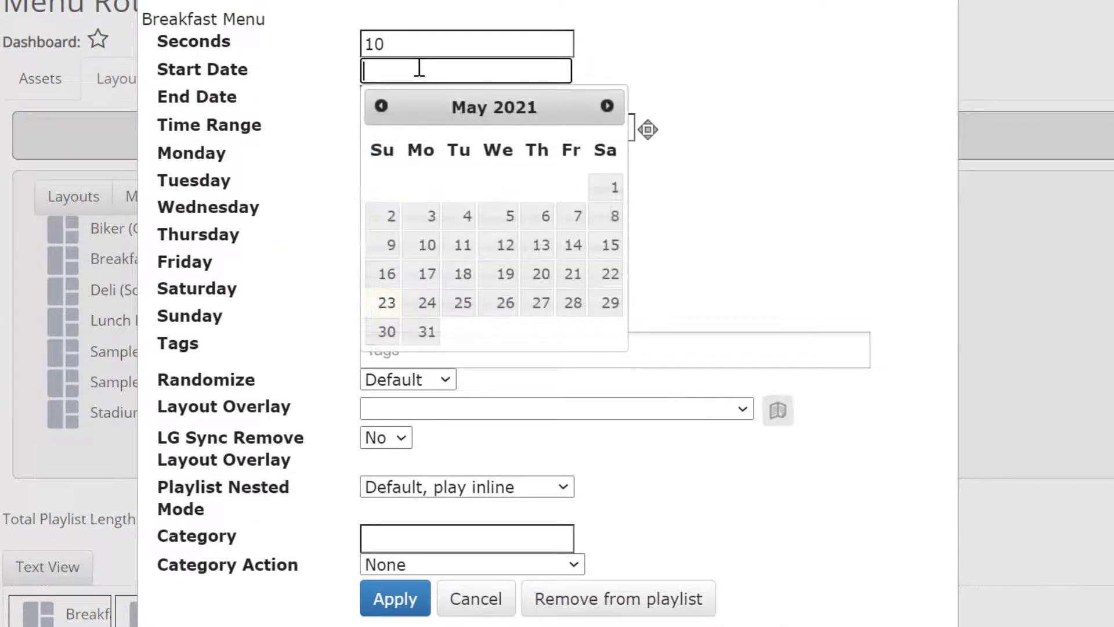
{"action": "left_click", "coordinate": [778, 42]}
{"action": "left_click", "coordinate": [484, 97]}
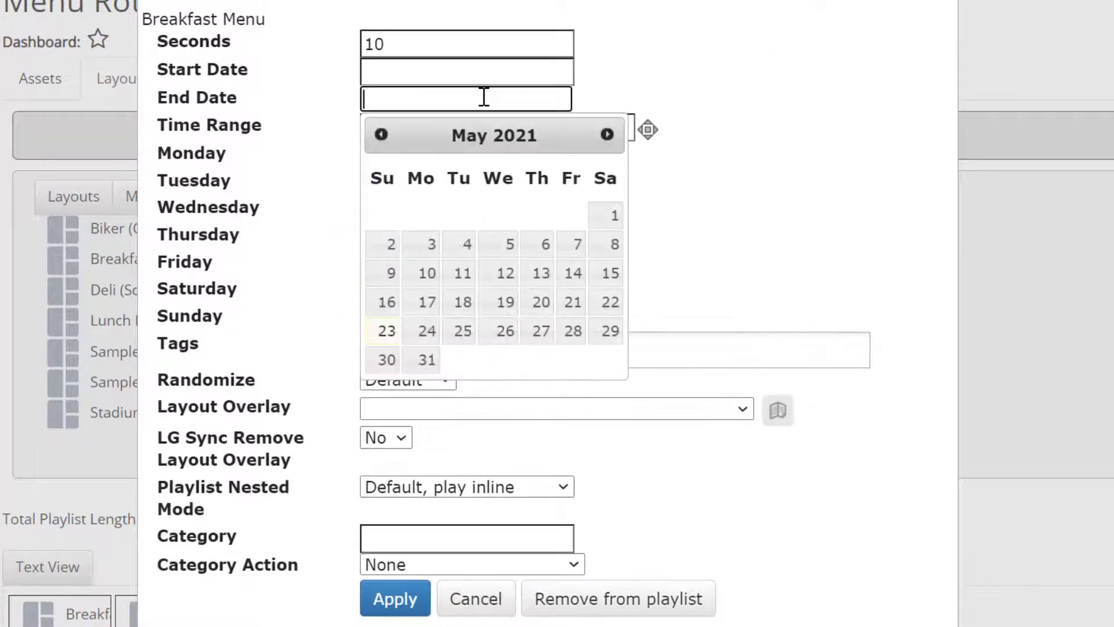
{"action": "left_click", "coordinate": [650, 81]}
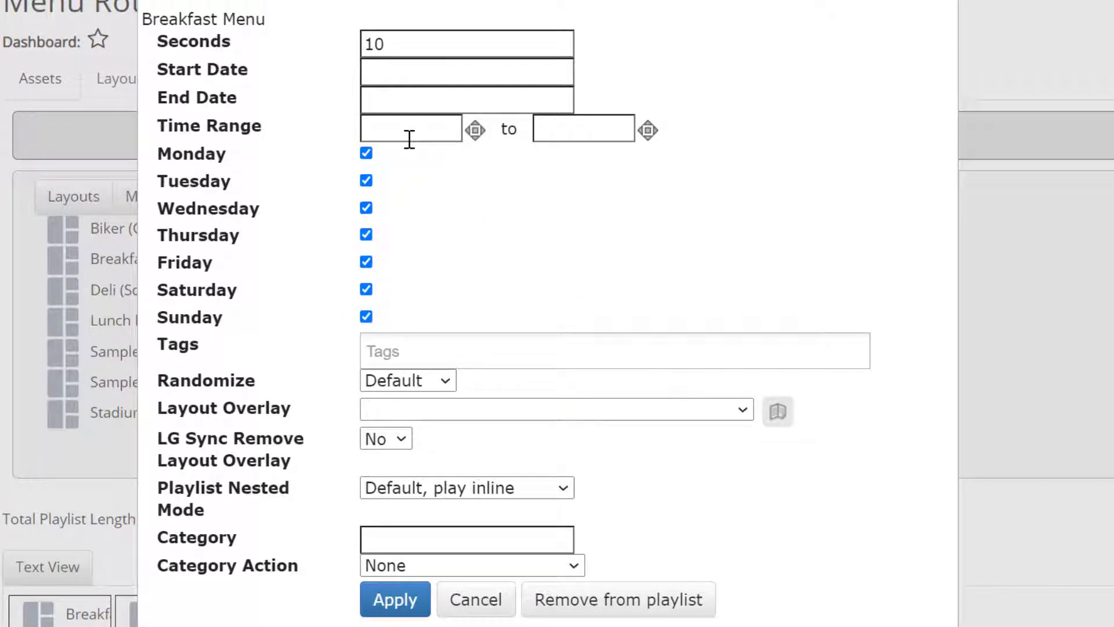
{"action": "left_click", "coordinate": [404, 138]}
{"action": "left_click", "coordinate": [401, 138]}
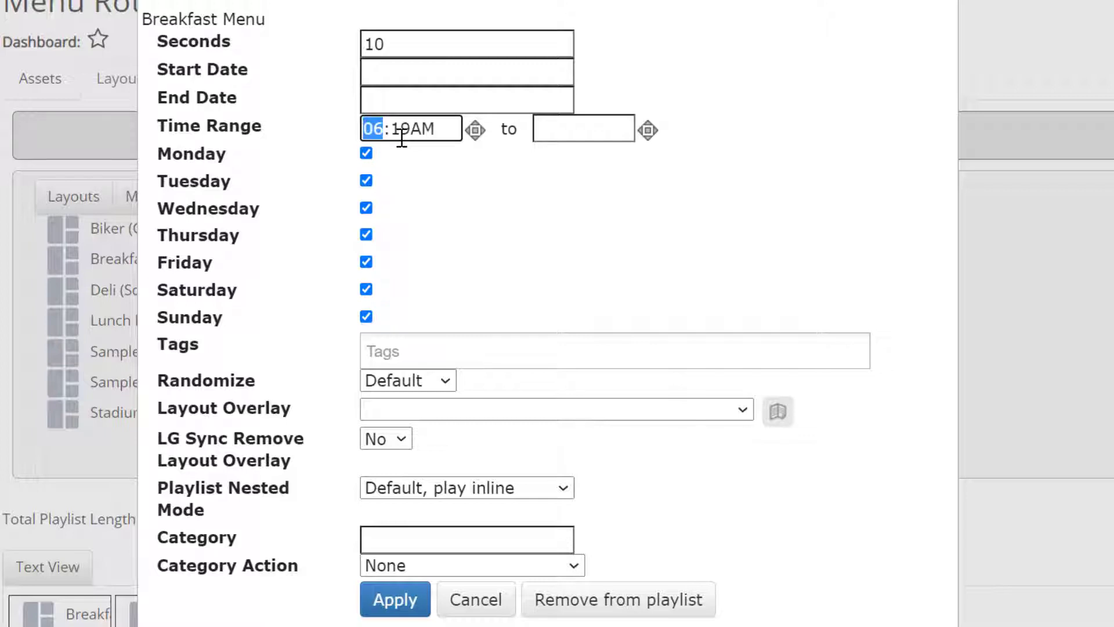
{"action": "left_click", "coordinate": [401, 138]}
{"action": "type", "text": "0"}
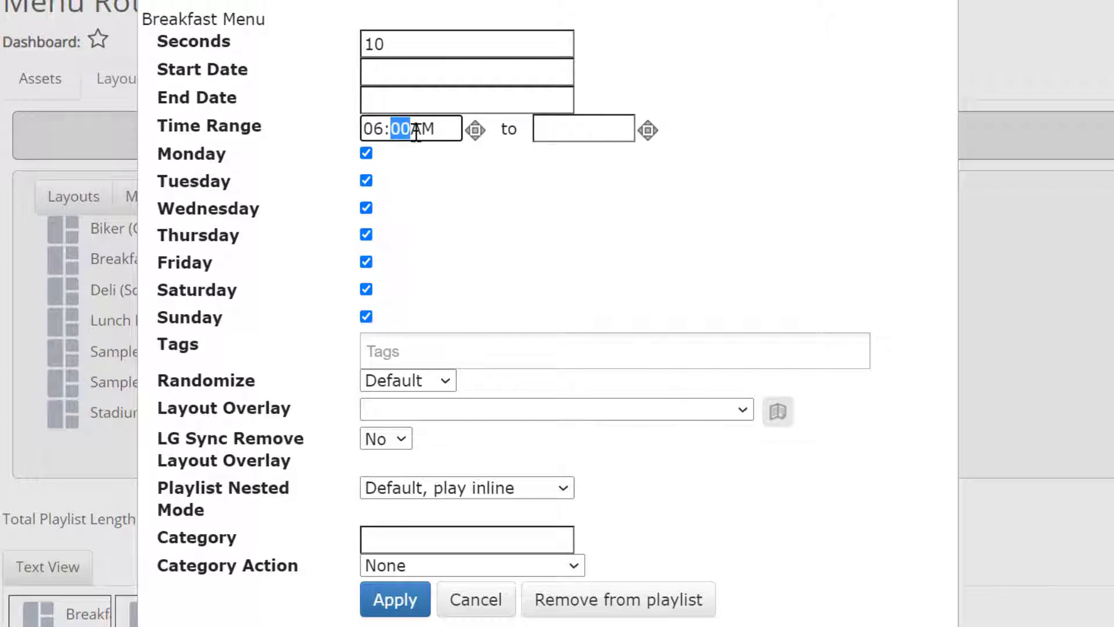
- Set the Breakfast Menu time range end to 10:00AM and apply the settings
{"action": "left_click", "coordinate": [548, 128]}
{"action": "type", "text": "10:19AM"}
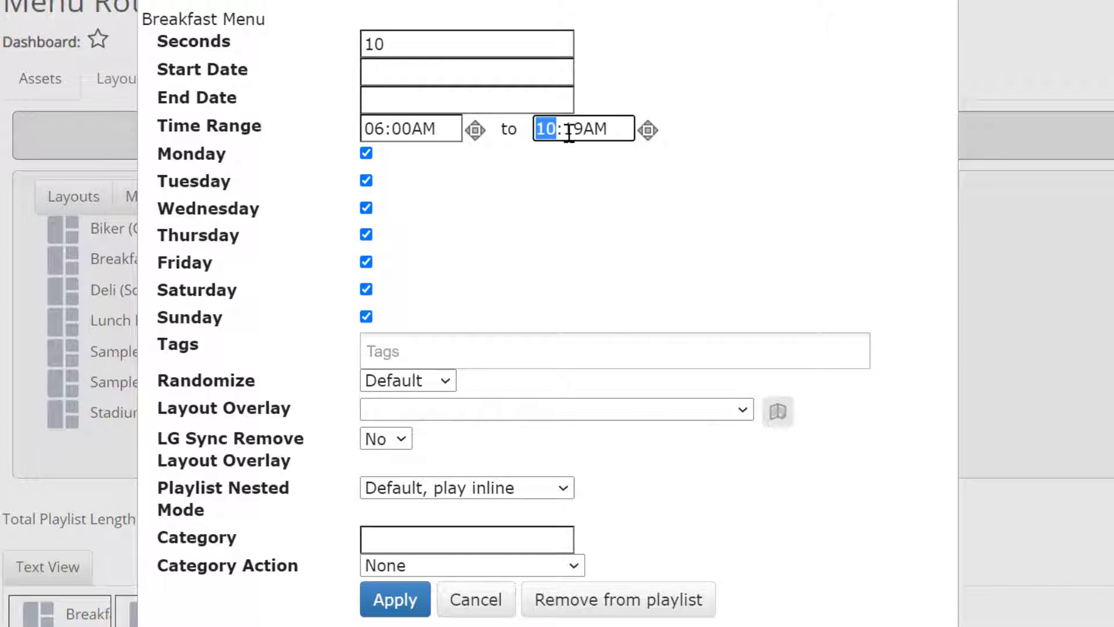
{"action": "left_click", "coordinate": [574, 131]}
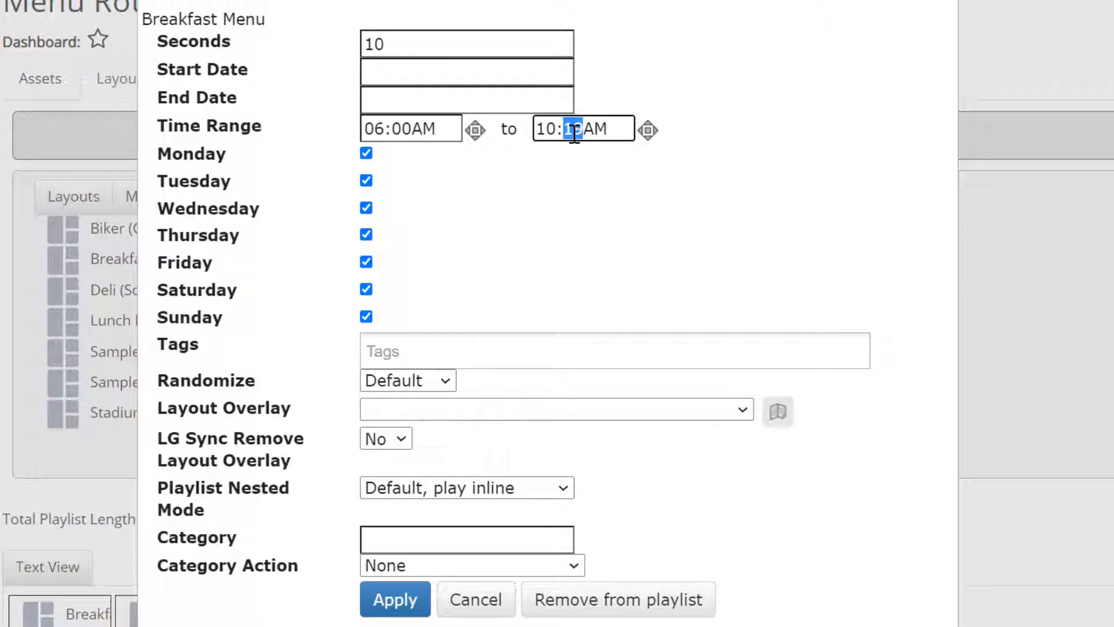
{"action": "type", "text": "00"}
{"action": "left_click", "coordinate": [395, 599]}
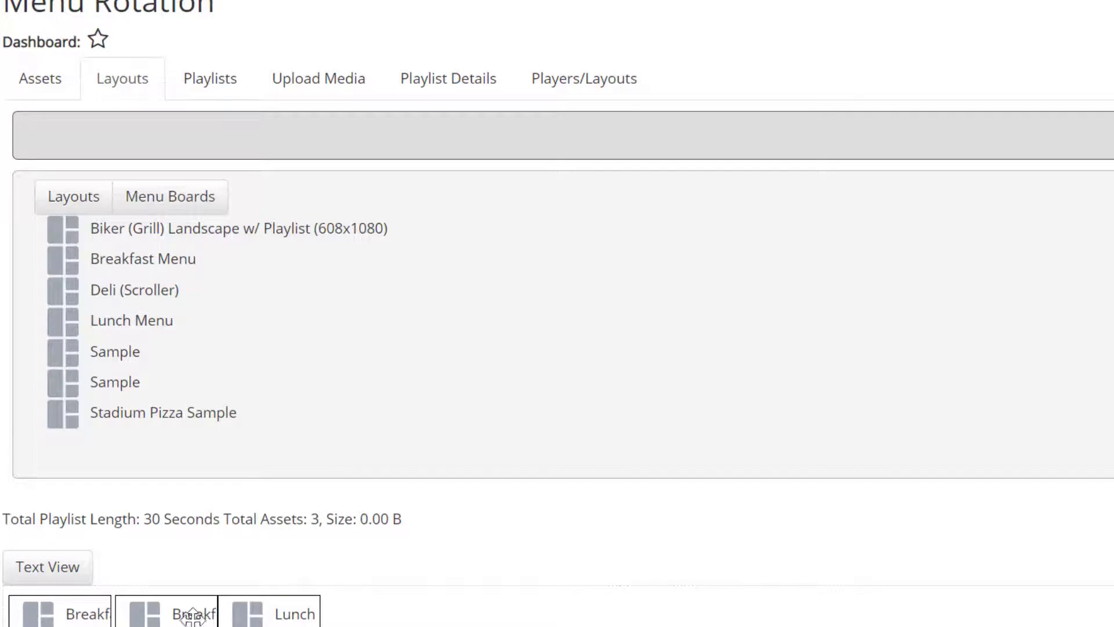
- Remove the second Breakfast Menu layout from the playlist
{"action": "left_click_drag", "start_coordinate": [182, 607], "coordinate": [223, 439]}
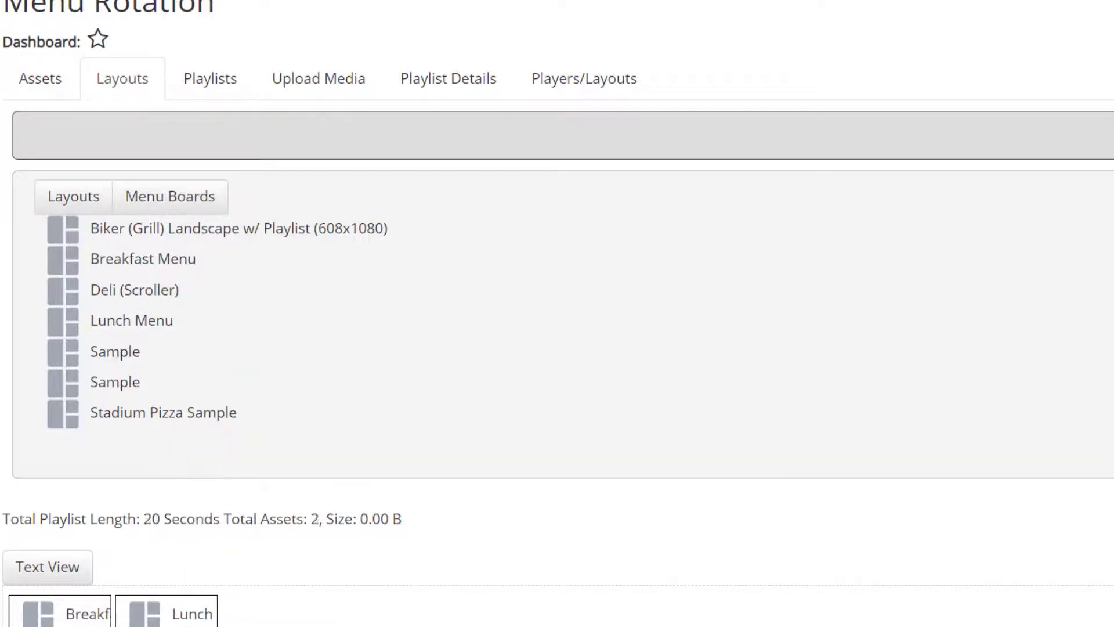
- Set the Lunch Menu layout's time range start to 10:00AM and apply
{"action": "left_click", "coordinate": [167, 616]}
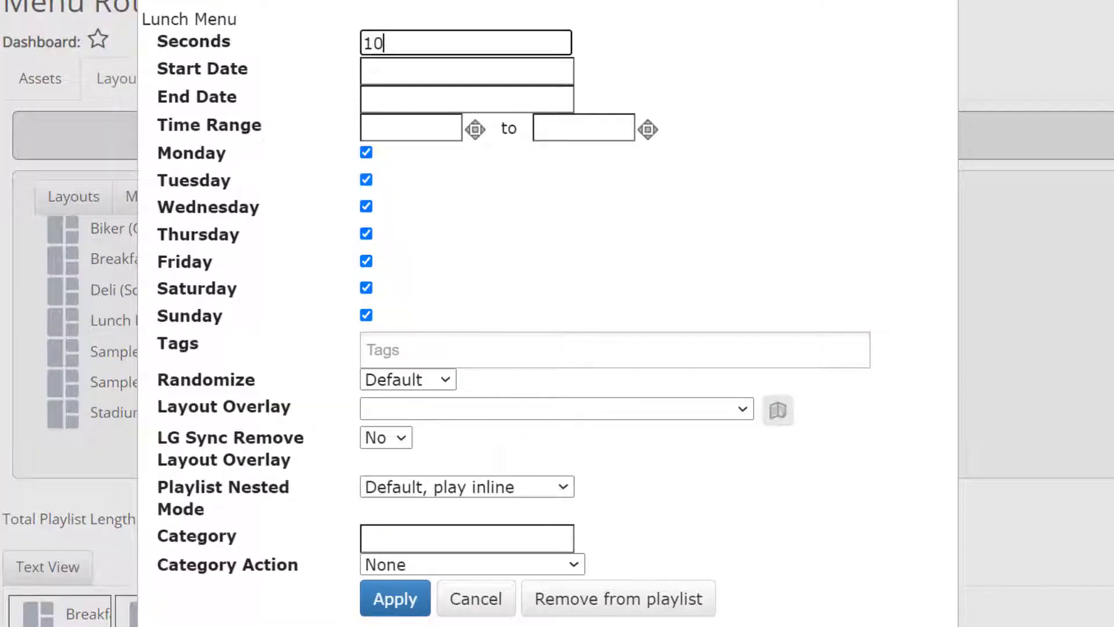
{"action": "left_click", "coordinate": [440, 132]}
{"action": "type", "text": "10:19AM"}
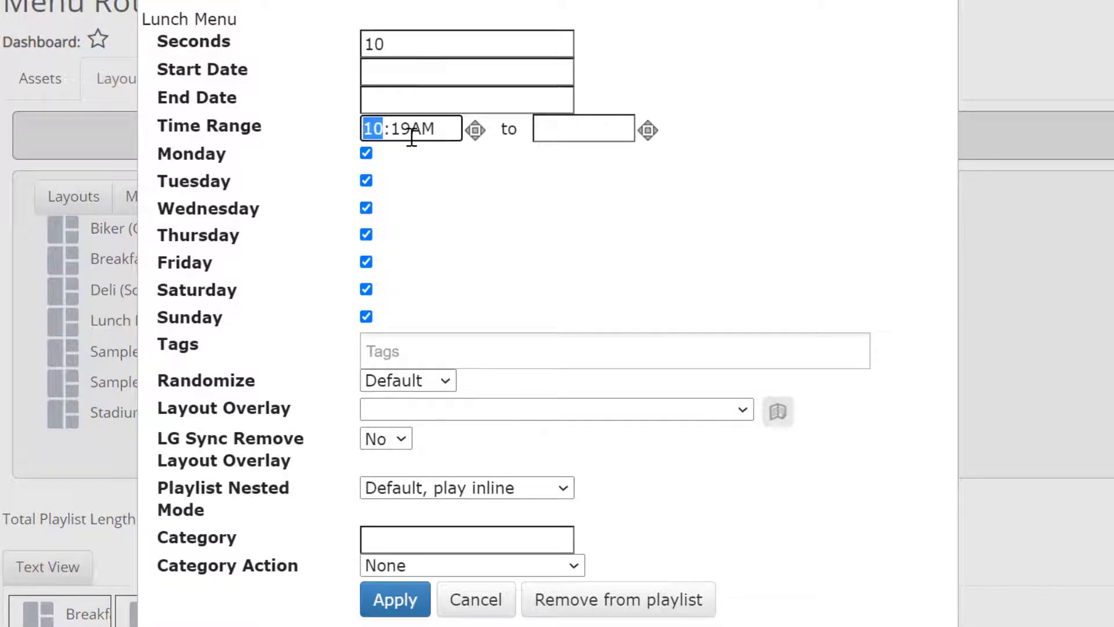
{"action": "left_click", "coordinate": [406, 137]}
{"action": "type", "text": "00"}
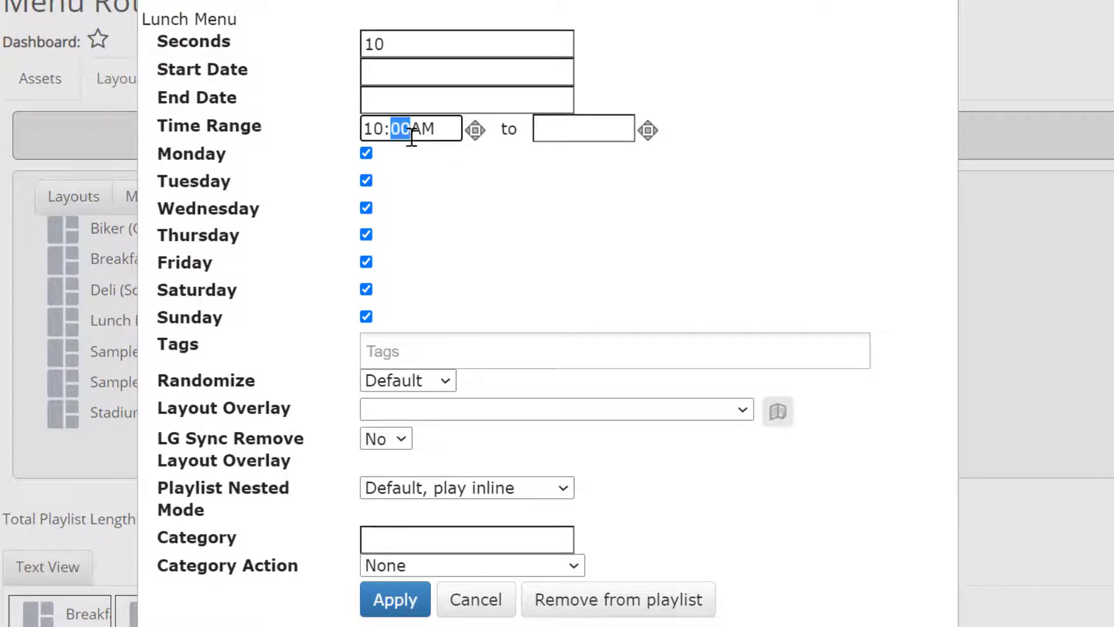
{"action": "left_click", "coordinate": [588, 138]}
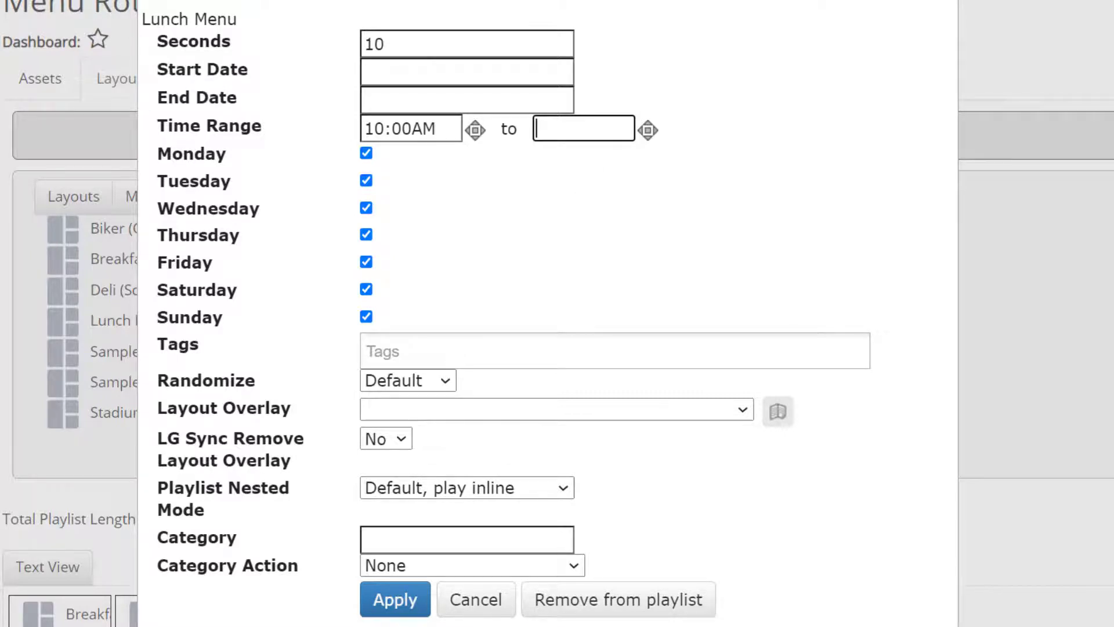
{"action": "left_click", "coordinate": [394, 606]}
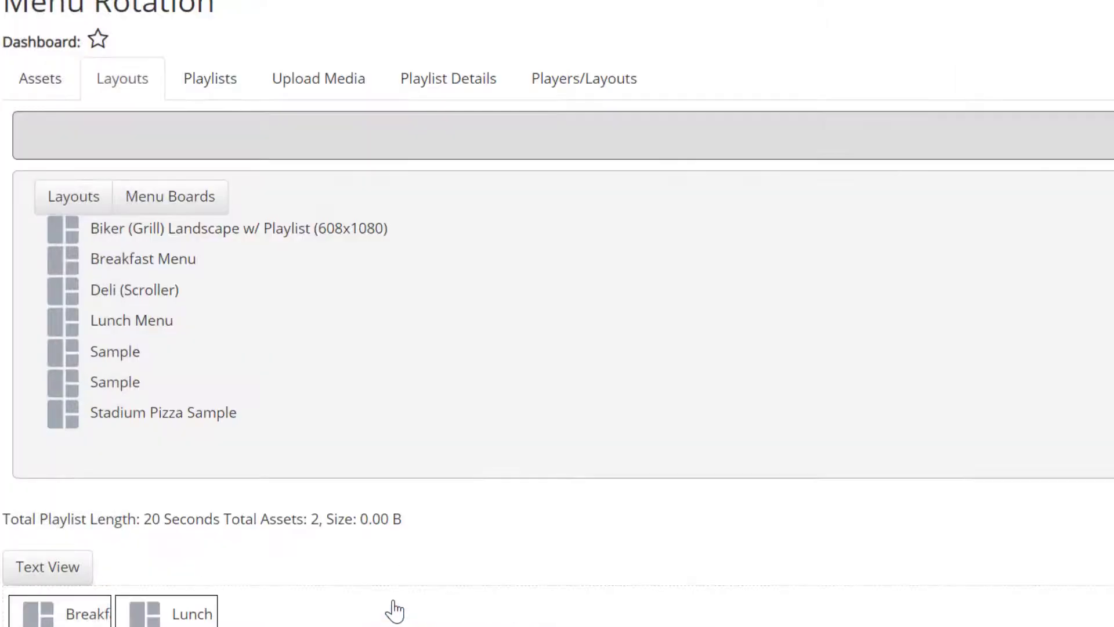
- Add the Breafast Burrito.jpg image to the playlist, placing it between the Breakfast and Lunch layouts
{"action": "left_click", "coordinate": [29, 97]}
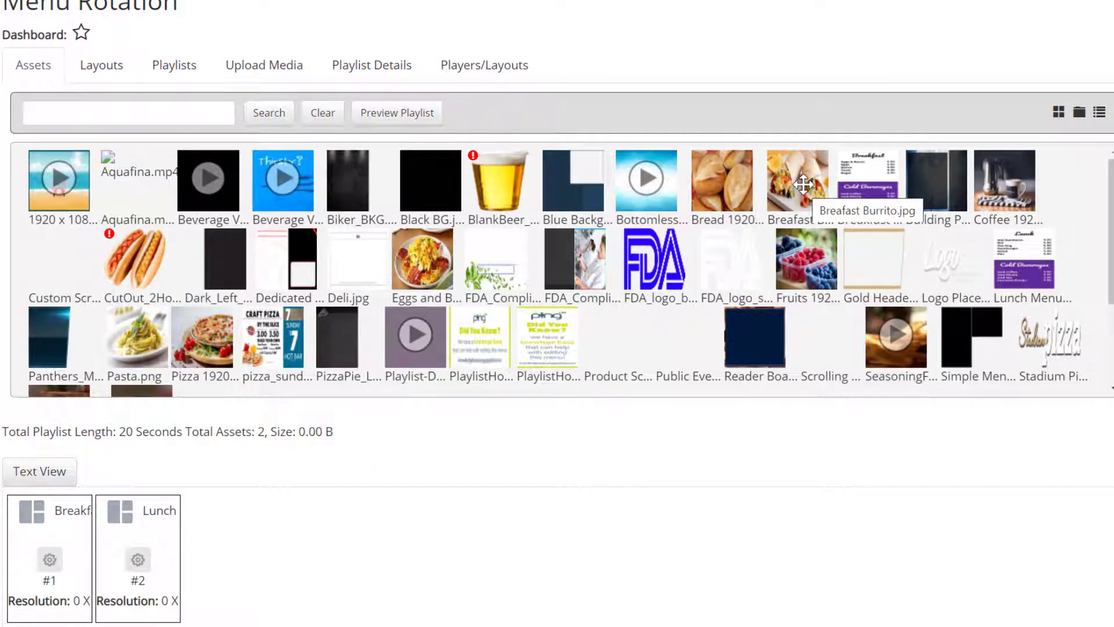
{"action": "left_click_drag", "start_coordinate": [803, 184], "coordinate": [175, 557]}
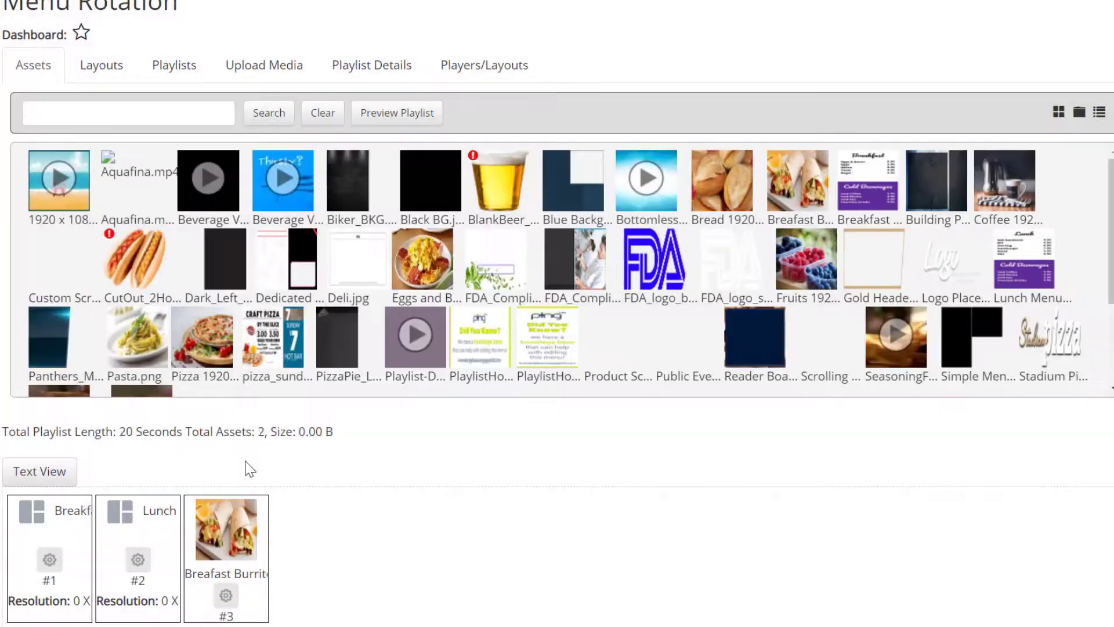
{"action": "left_click_drag", "start_coordinate": [229, 532], "coordinate": [121, 541]}
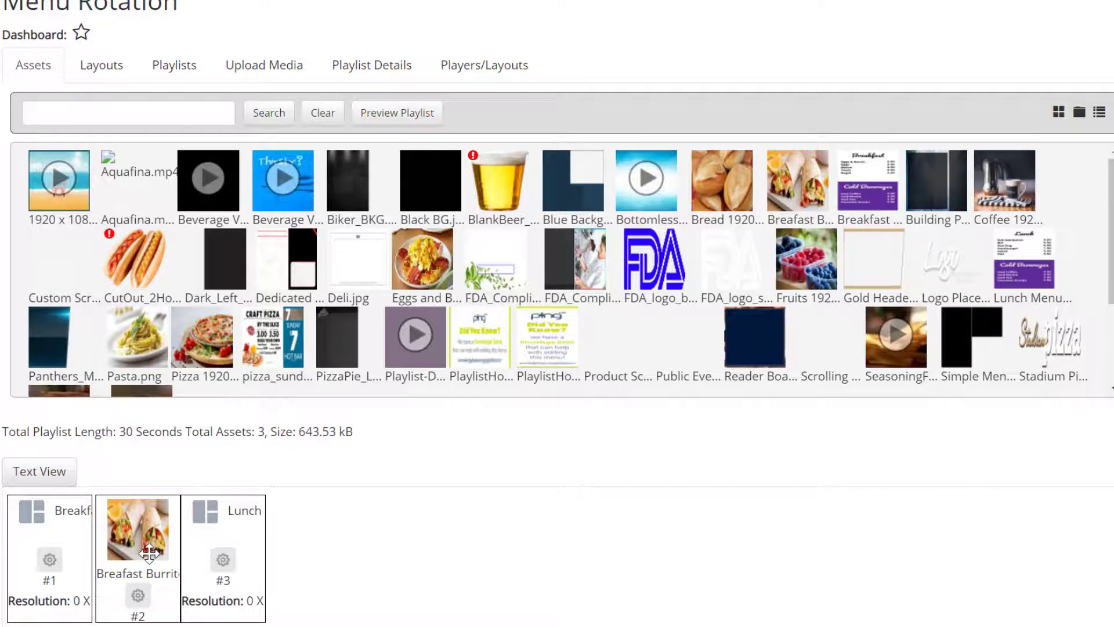
- Set the Breafast Burrito image's time range to 10:00AM to 12:00PM and apply
{"action": "left_click", "coordinate": [137, 595]}
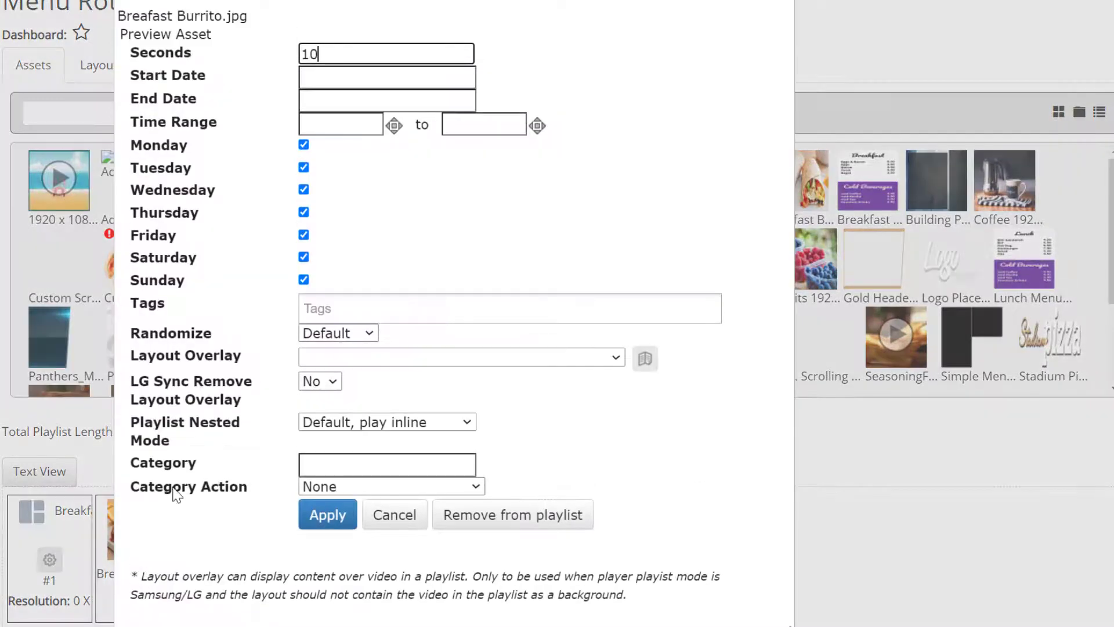
{"action": "left_click", "coordinate": [327, 129]}
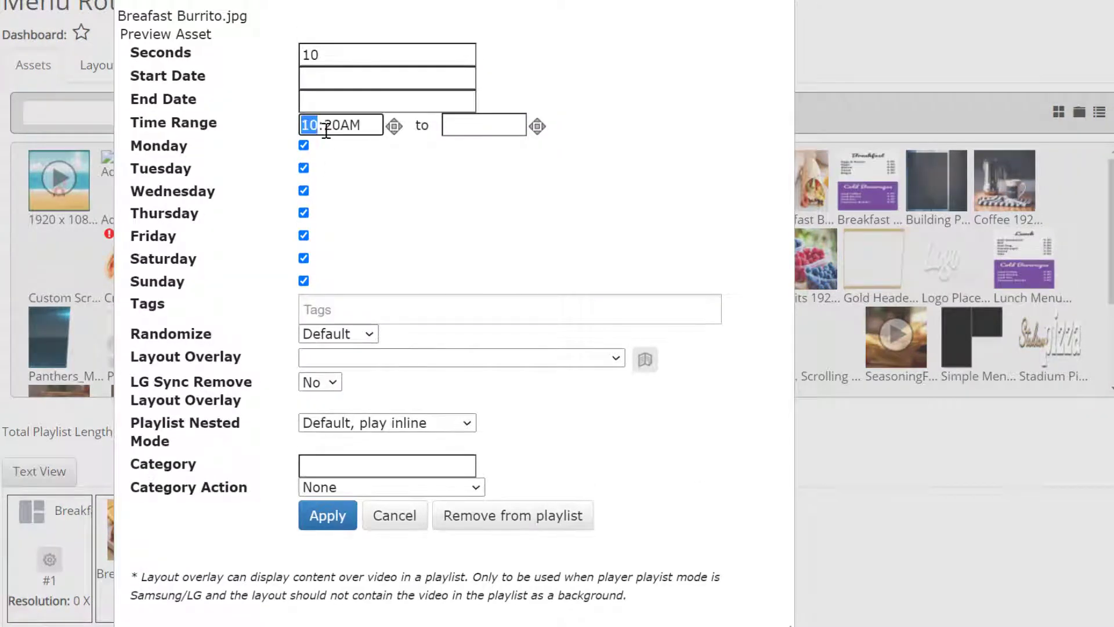
{"action": "left_click", "coordinate": [465, 126]}
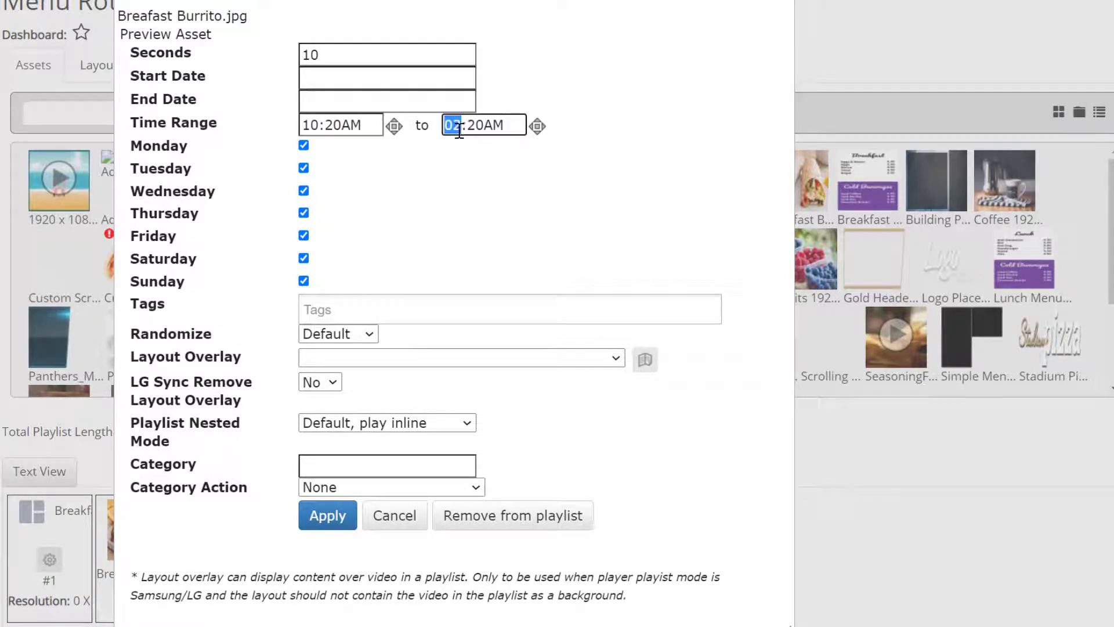
{"action": "type", "text": "1200p"}
{"action": "left_click", "coordinate": [340, 125]}
{"action": "type", "text": "0"}
{"action": "left_click", "coordinate": [326, 515]}
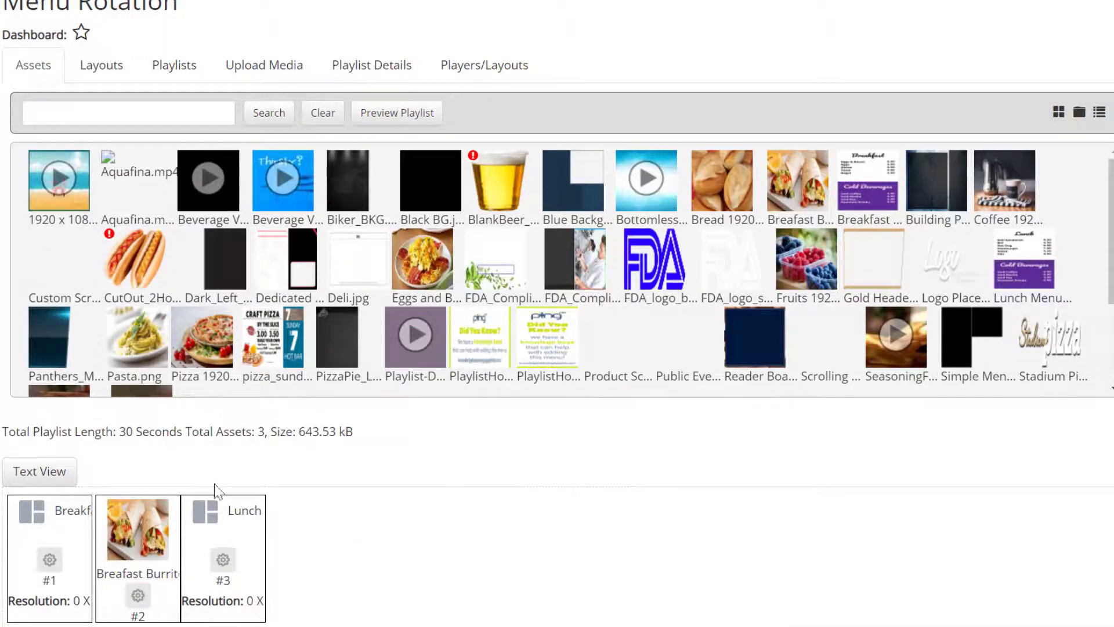
- Change the third playlist item's (Lunch layout) time range start to 12:00PM and apply
{"action": "left_click", "coordinate": [223, 560]}
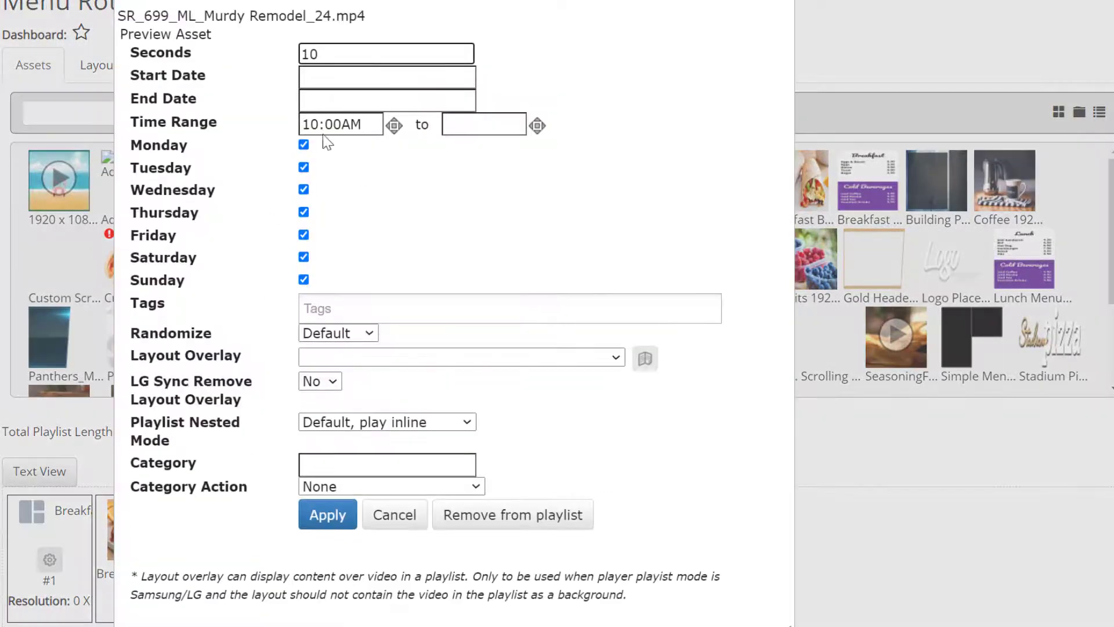
{"action": "left_click", "coordinate": [309, 124]}
{"action": "type", "text": "12"}
{"action": "left_click", "coordinate": [363, 127]}
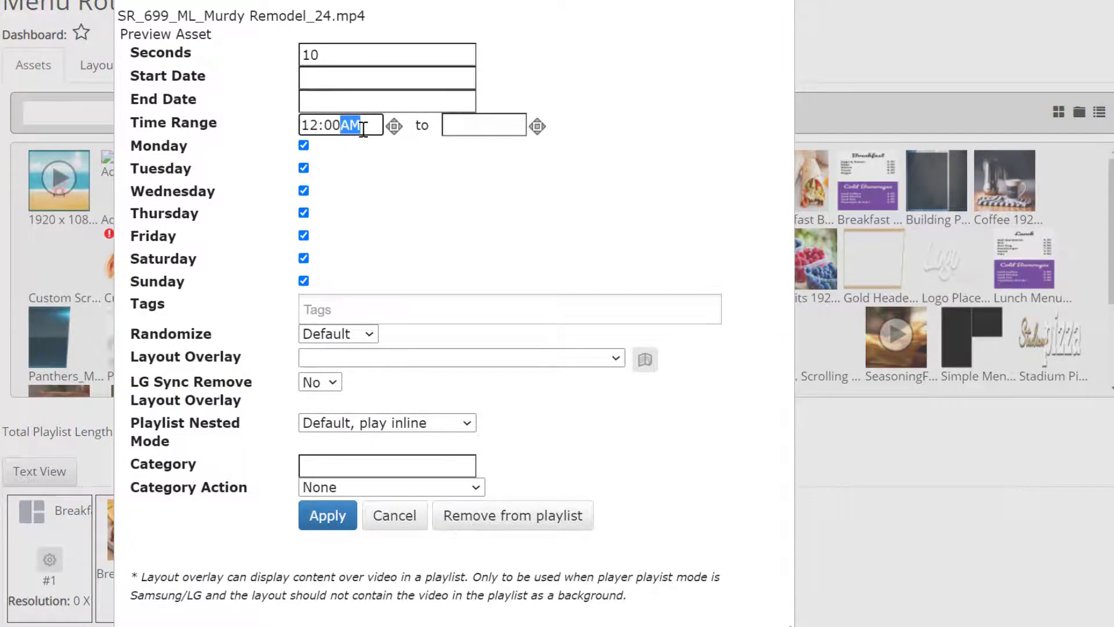
{"action": "type", "text": "p"}
{"action": "left_click", "coordinate": [484, 124]}
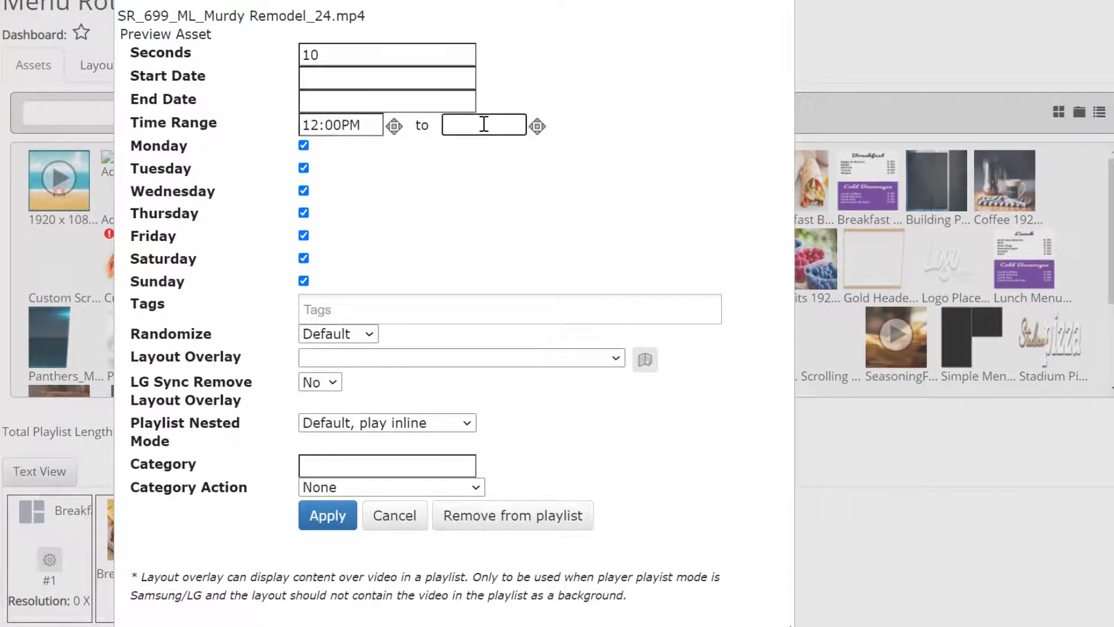
{"action": "left_click", "coordinate": [480, 127]}
{"action": "left_click", "coordinate": [320, 522]}
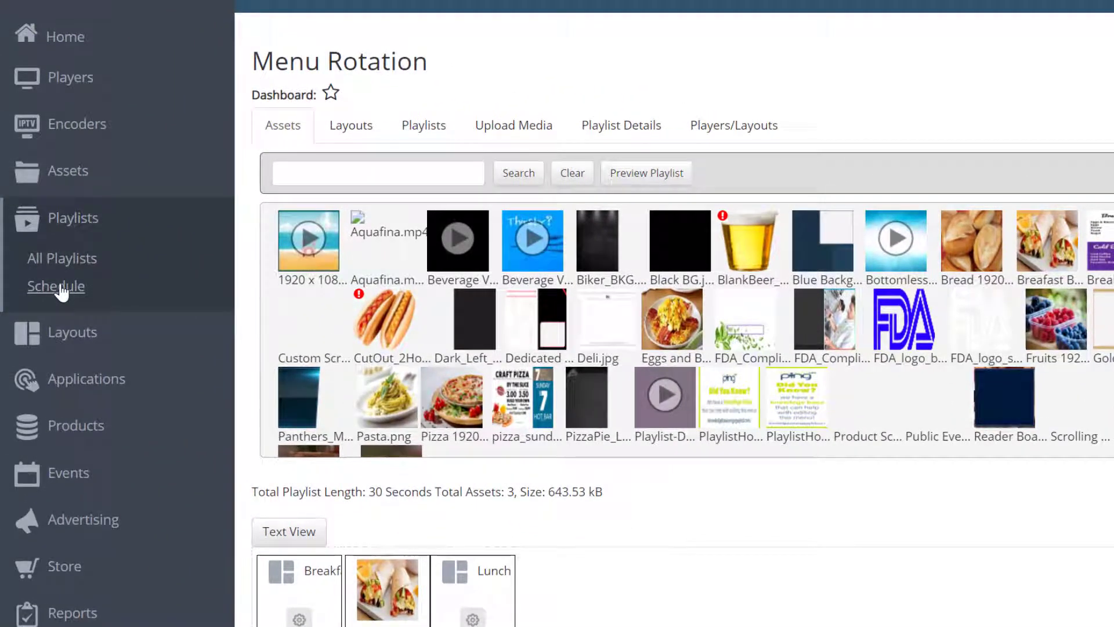
- Open the playlist schedule and select the Menu Rotation playlist for scheduling
{"action": "left_click", "coordinate": [57, 286]}
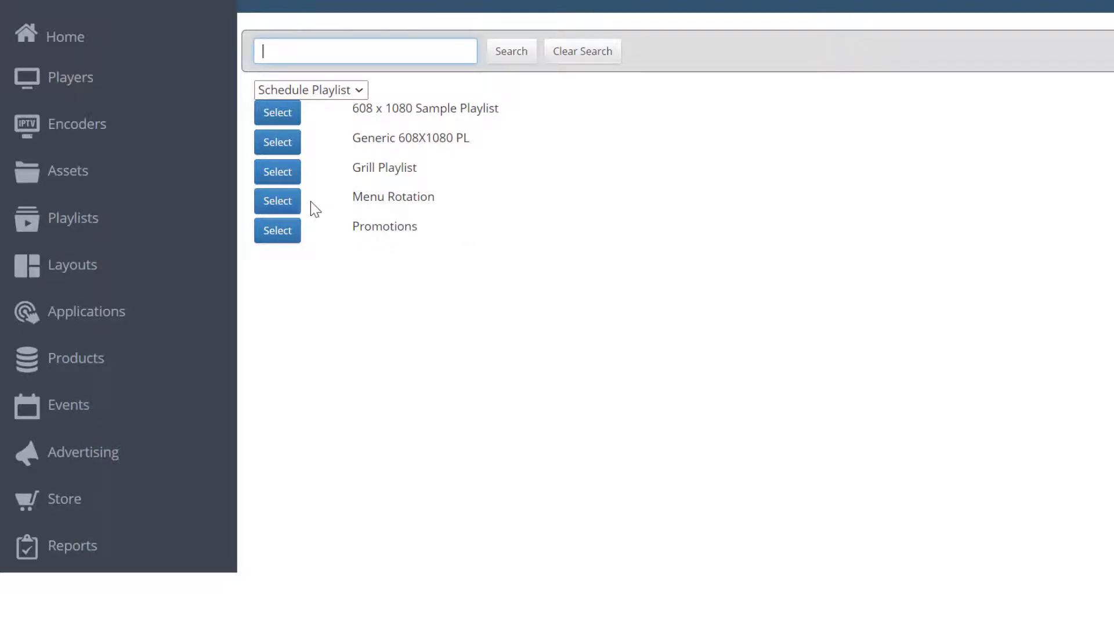
{"action": "left_click", "coordinate": [286, 206]}
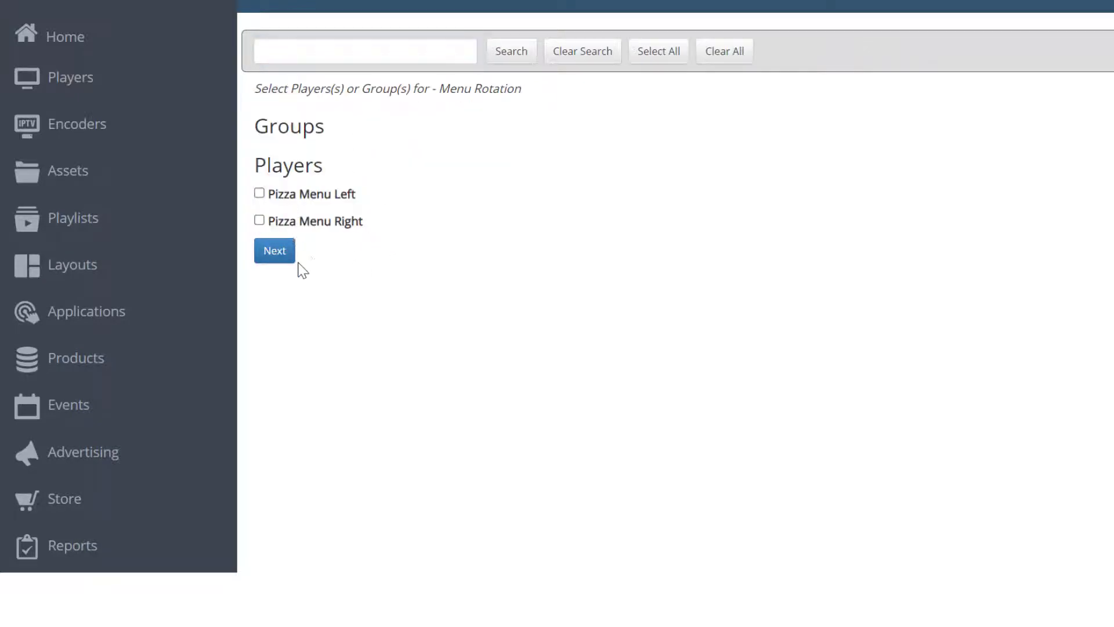
- Select the Pizza Menu Left player and choose to schedule the playlist at a specific date and time
{"action": "left_click", "coordinate": [318, 192]}
{"action": "left_click", "coordinate": [281, 255]}
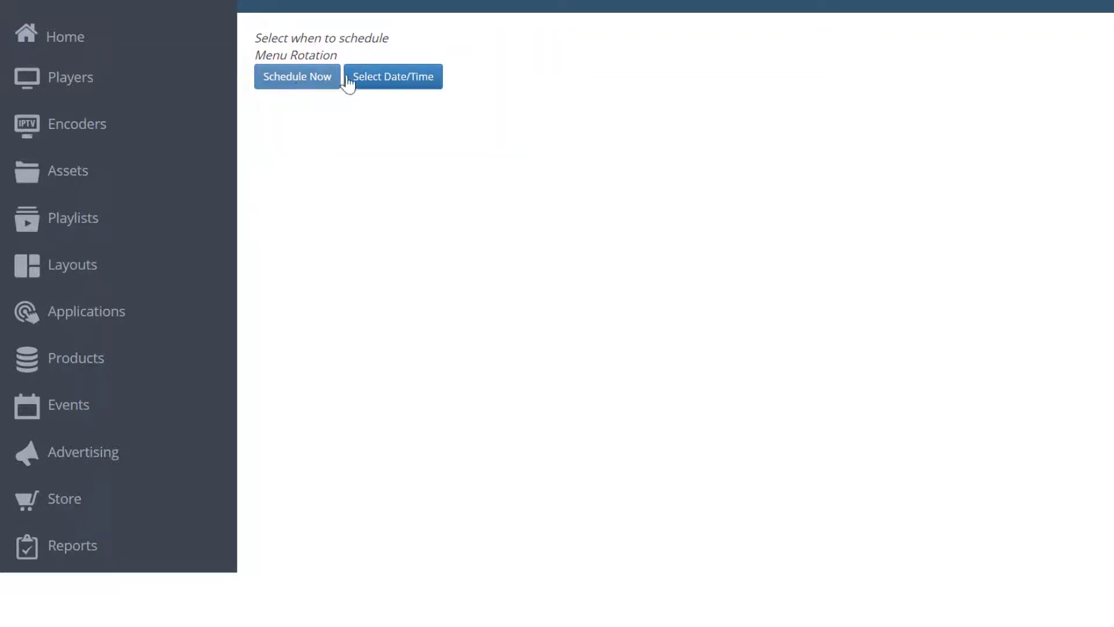
{"action": "left_click", "coordinate": [389, 86]}
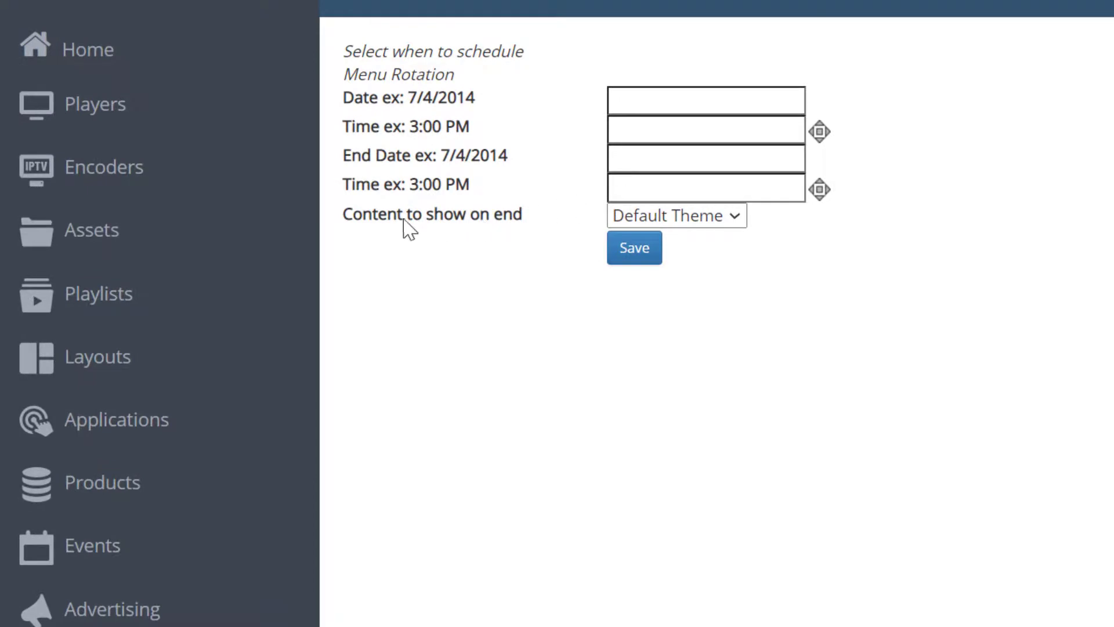
- Examine the options for the content to show when the schedule ends
{"action": "left_click_drag", "start_coordinate": [341, 218], "coordinate": [529, 221]}
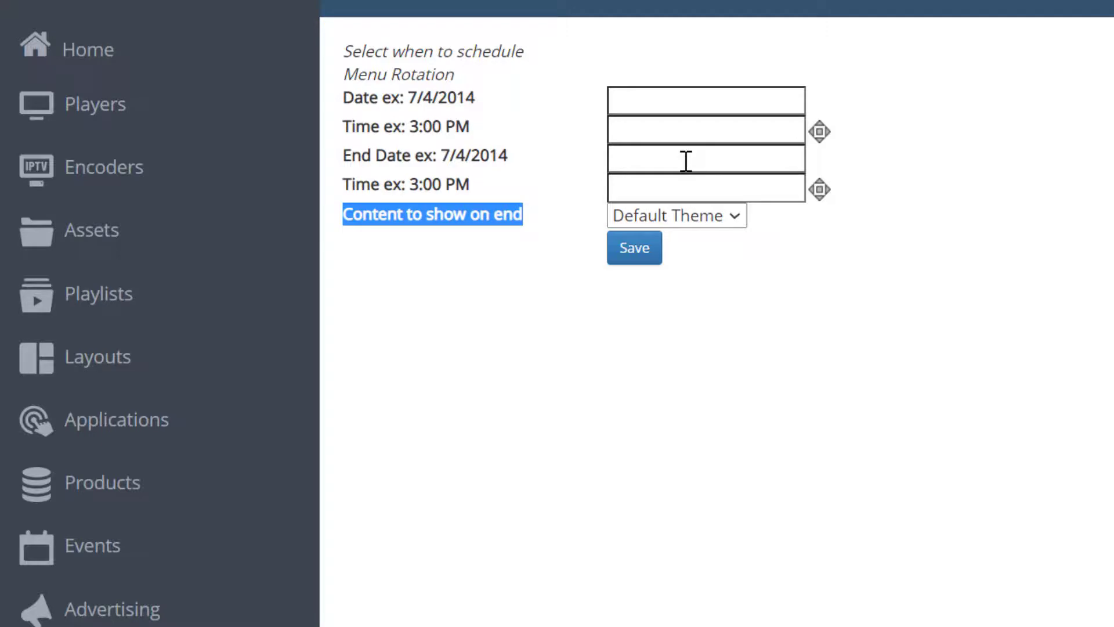
{"action": "left_click", "coordinate": [690, 224]}
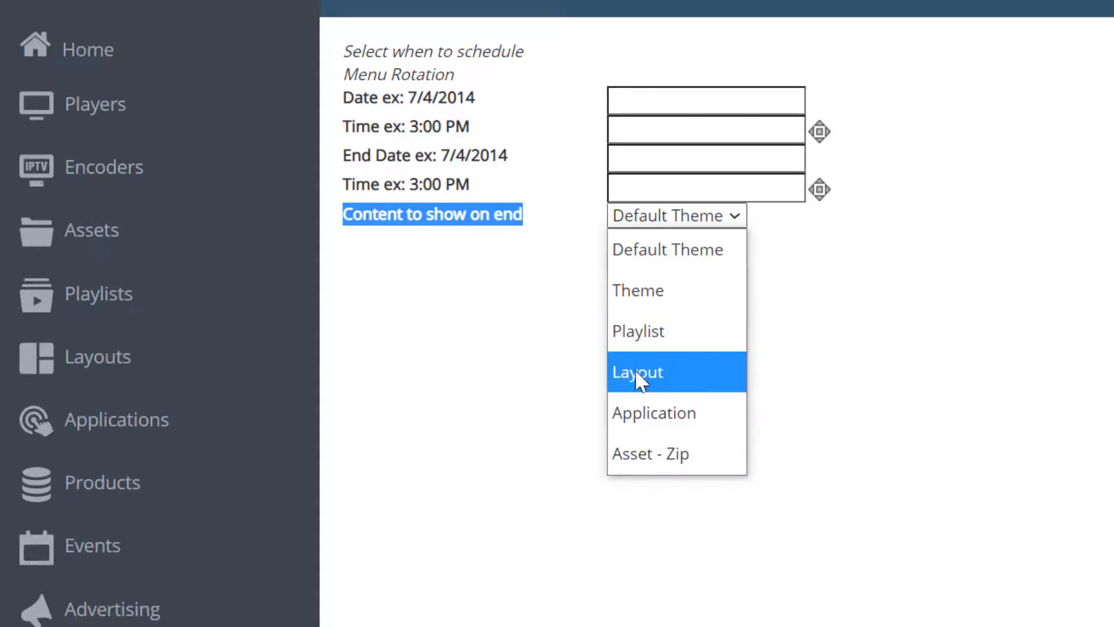
{"action": "left_click", "coordinate": [494, 386]}
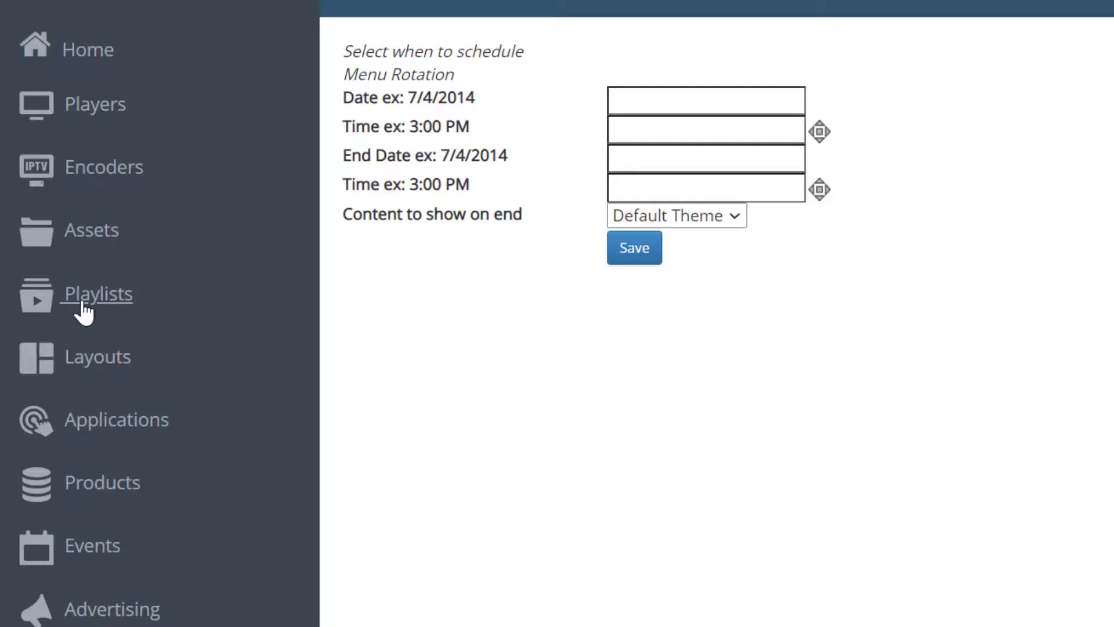
- Reopen the Menu Rotation playlist and review the Breakfast layout item's time range settings
{"action": "left_click", "coordinate": [114, 312]}
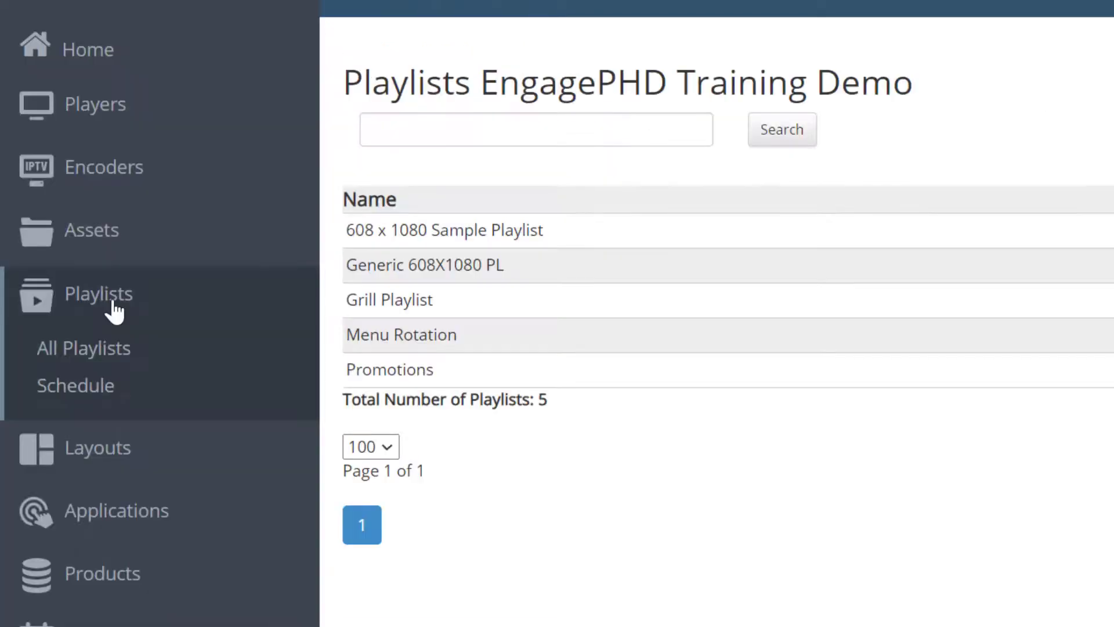
{"action": "left_click", "coordinate": [357, 333]}
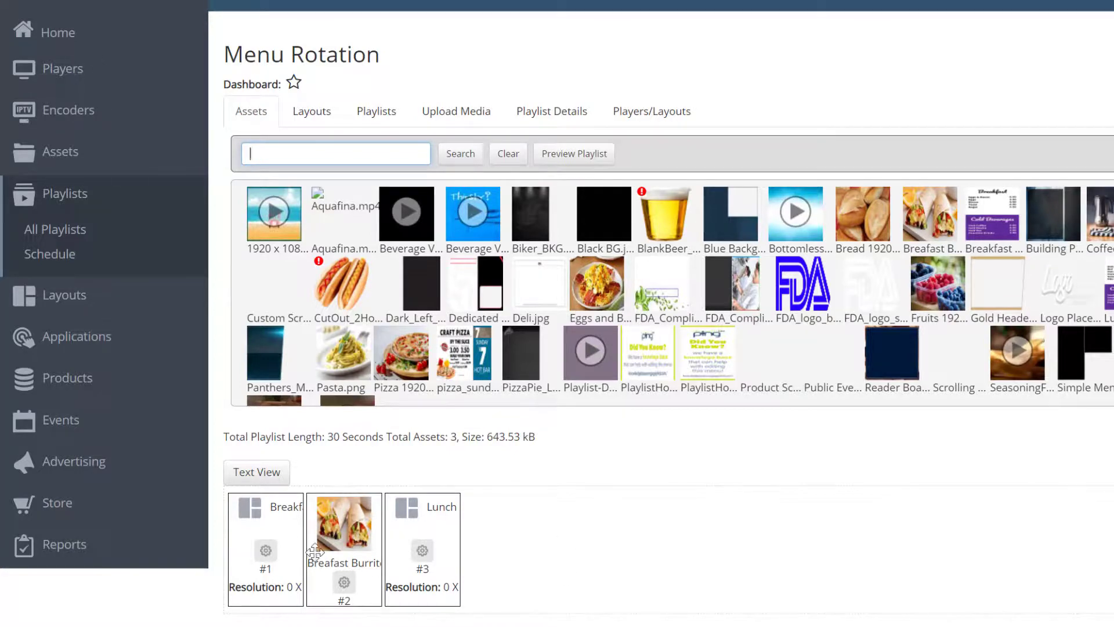
{"action": "left_click", "coordinate": [265, 551]}
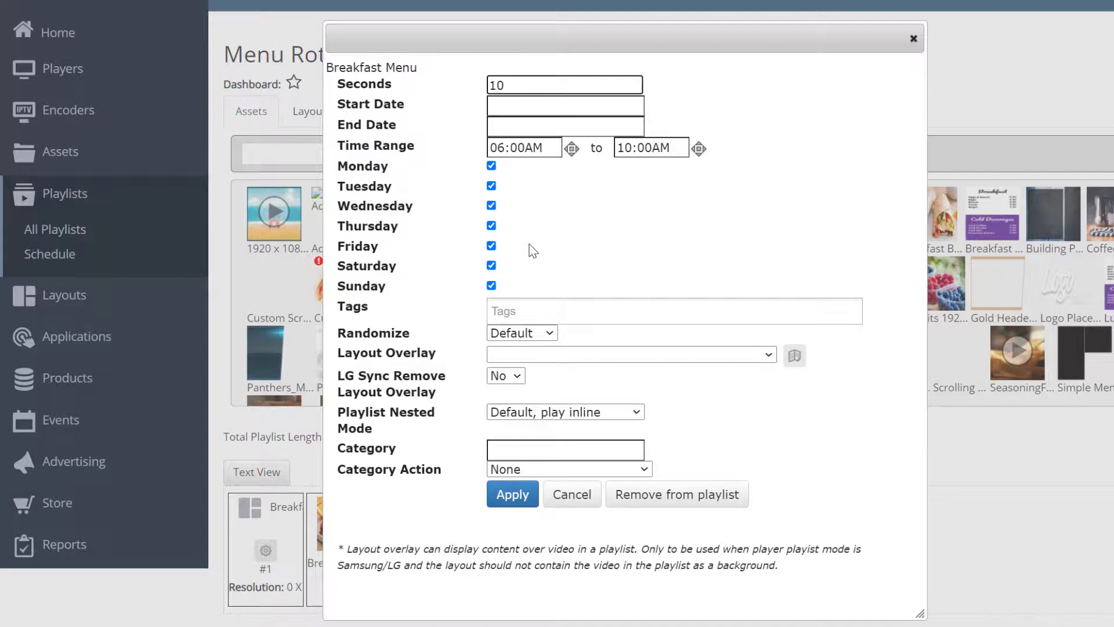
{"action": "left_click", "coordinate": [912, 39]}
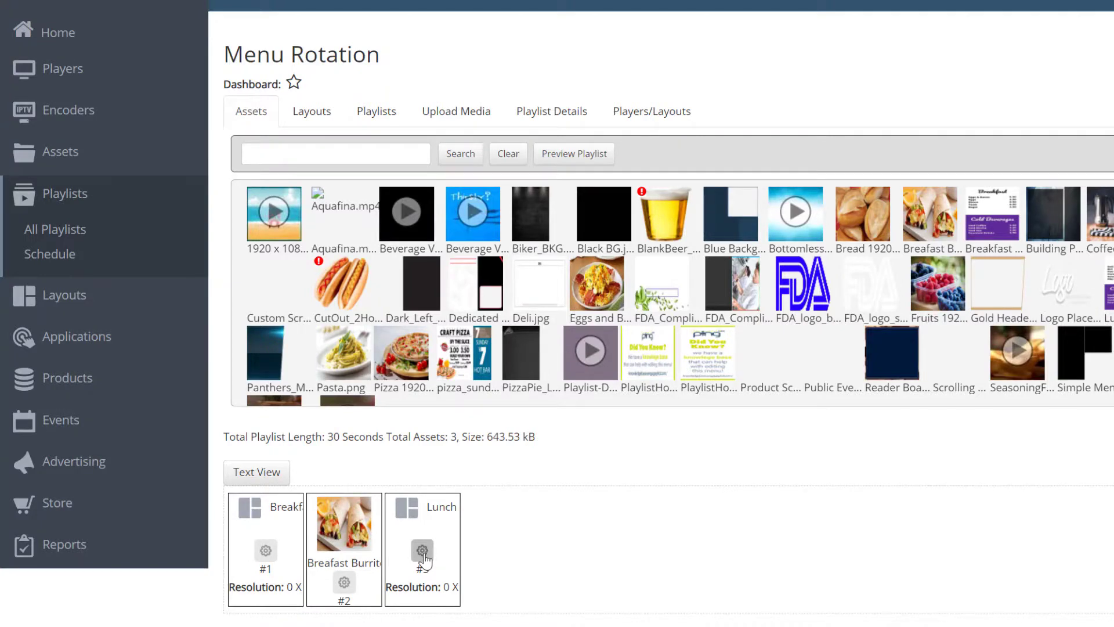
- Open the players list and view the available actions for the Pizza Menu Left player
{"action": "left_click", "coordinate": [60, 73]}
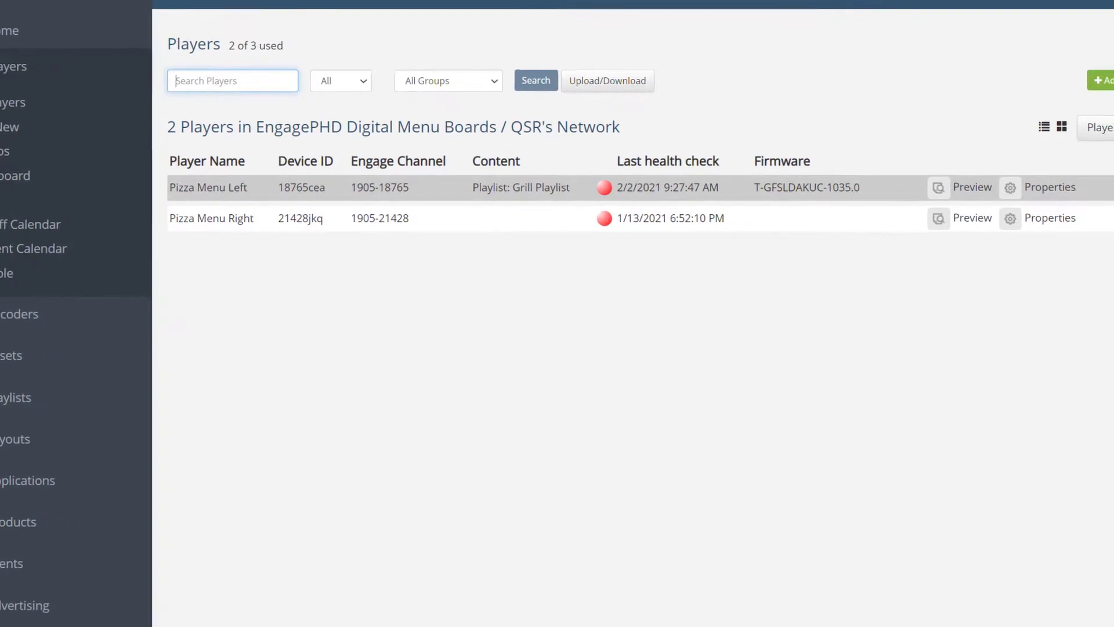
{"action": "left_click", "coordinate": [1065, 190]}
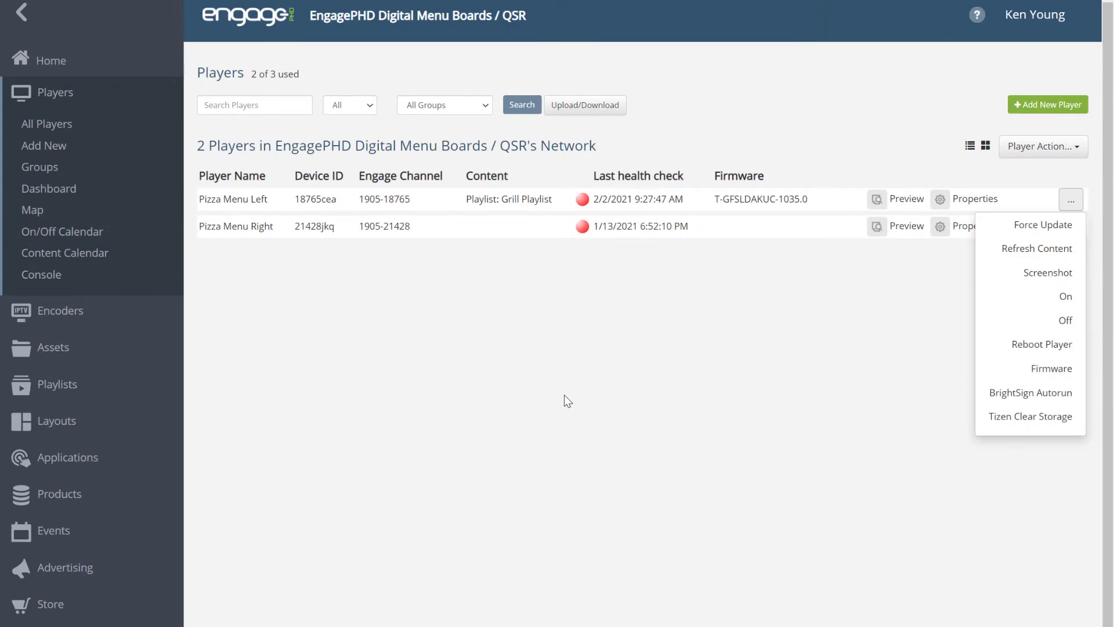
{"action": "left_click", "coordinate": [341, 340]}
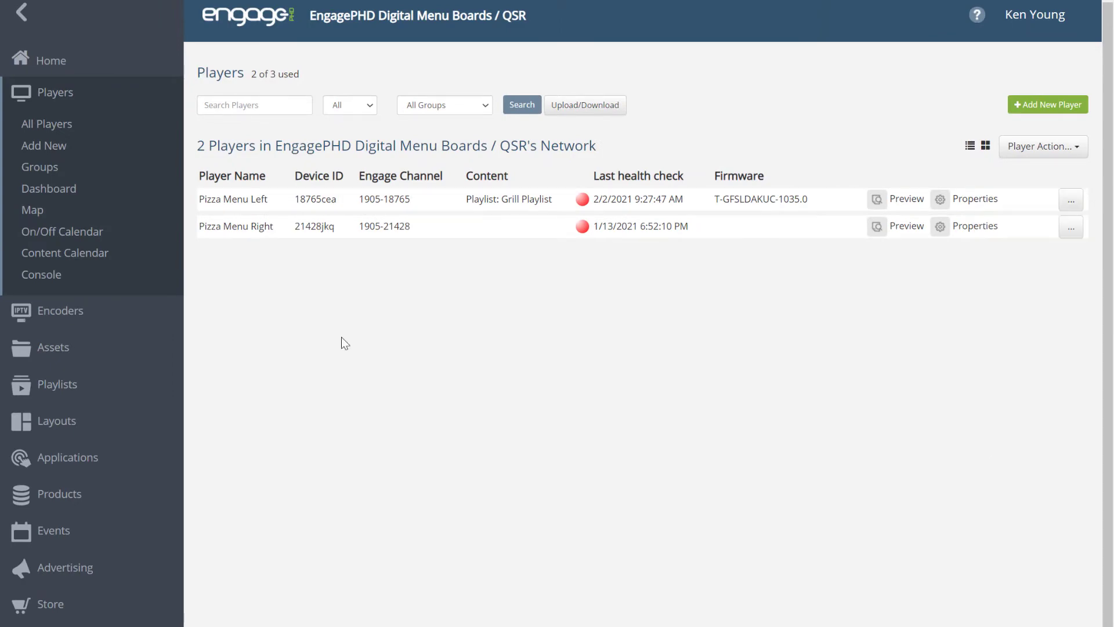
- Go back to the list of all playlists
{"action": "left_click", "coordinate": [77, 392]}
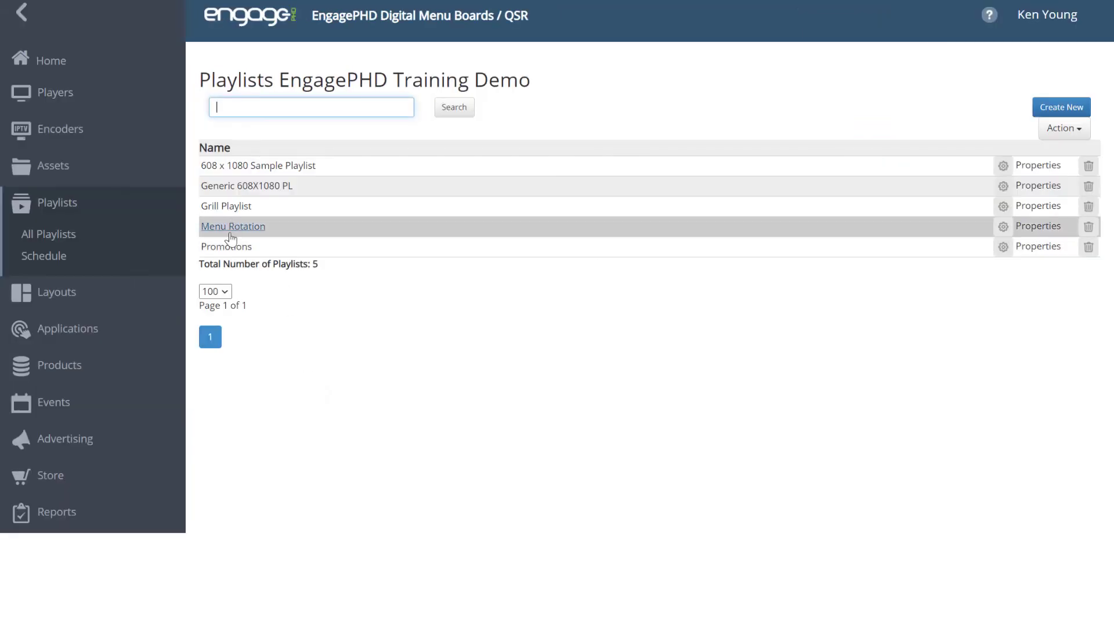